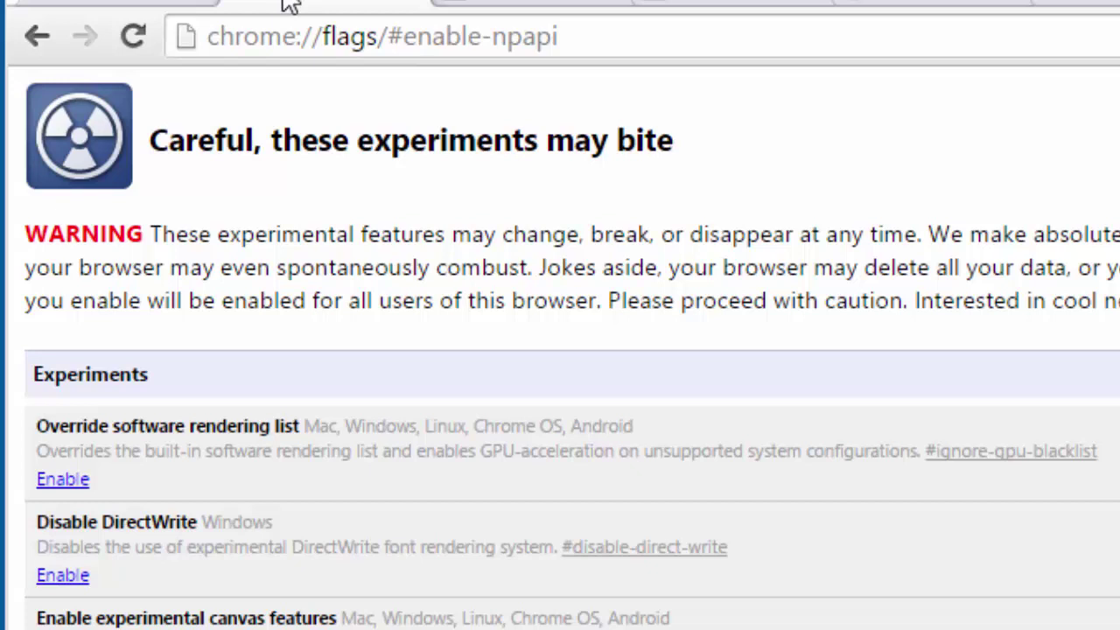
Step: From the Java Uninstall Tool tab, follow java.com's 'Do I have Java?' link to Verify Java Version
click(499, 4)
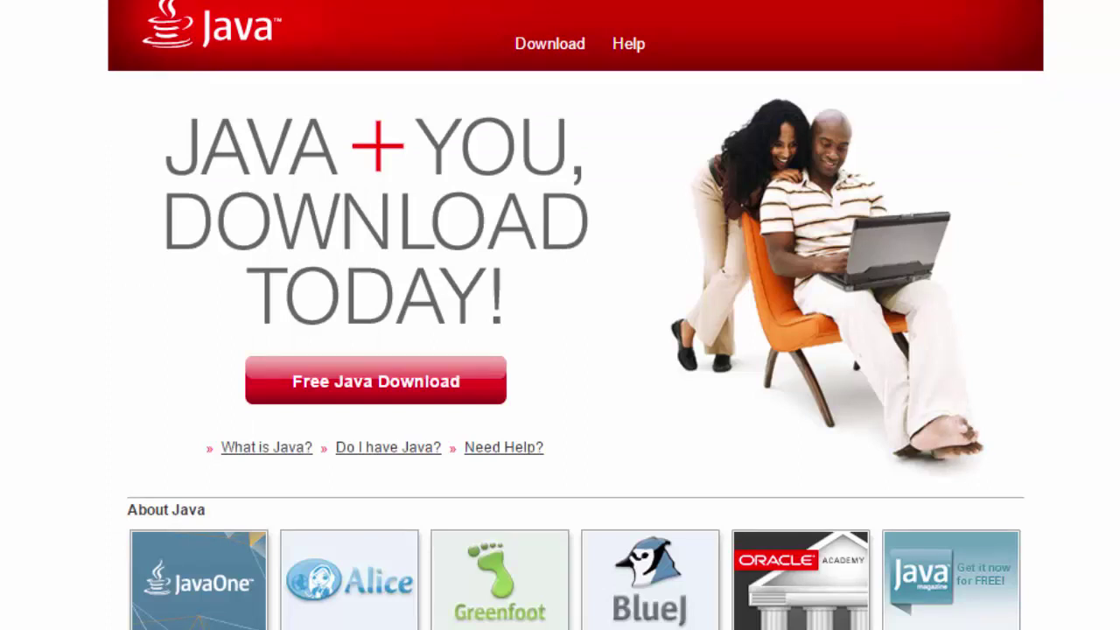
click(397, 447)
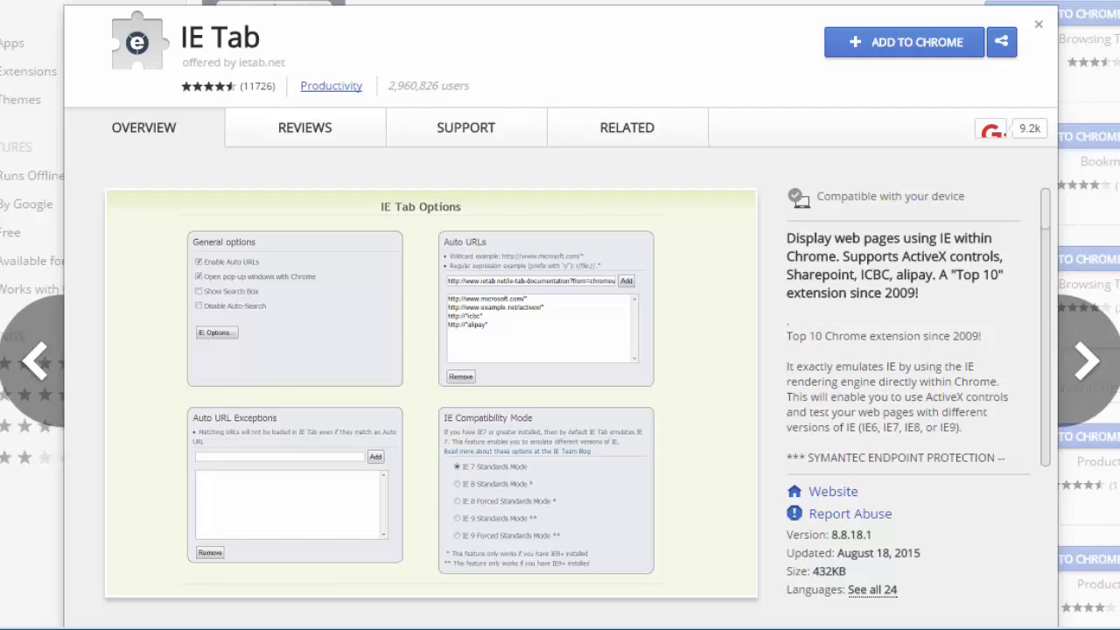
Step: Add the IE Tab extension to Chrome, launch it, and run the downloaded ietabhelper.exe
click(910, 51)
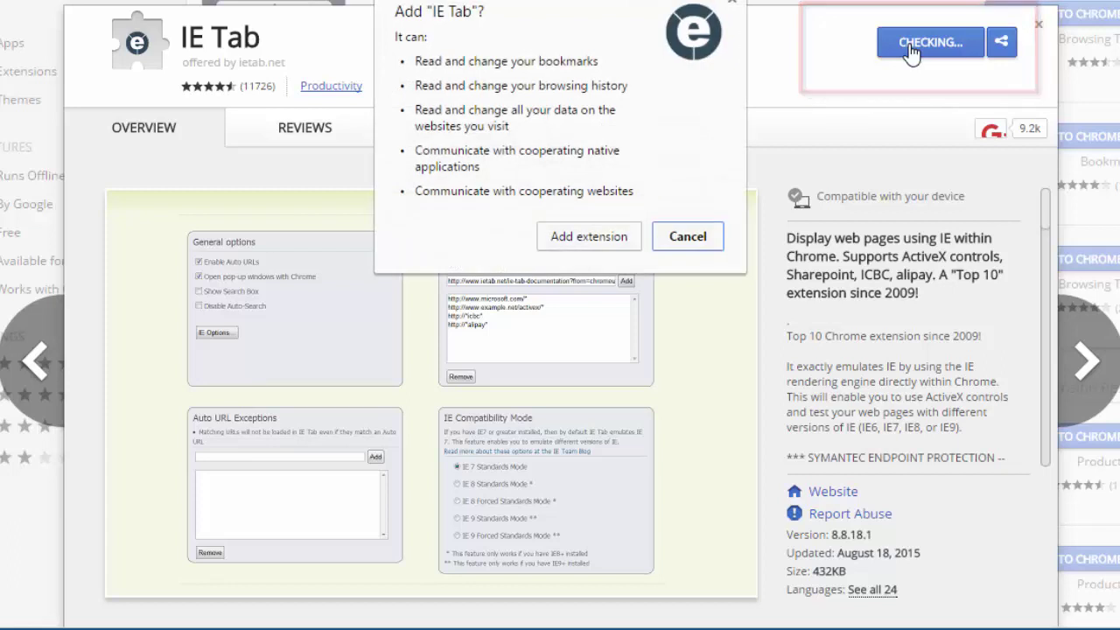
click(588, 248)
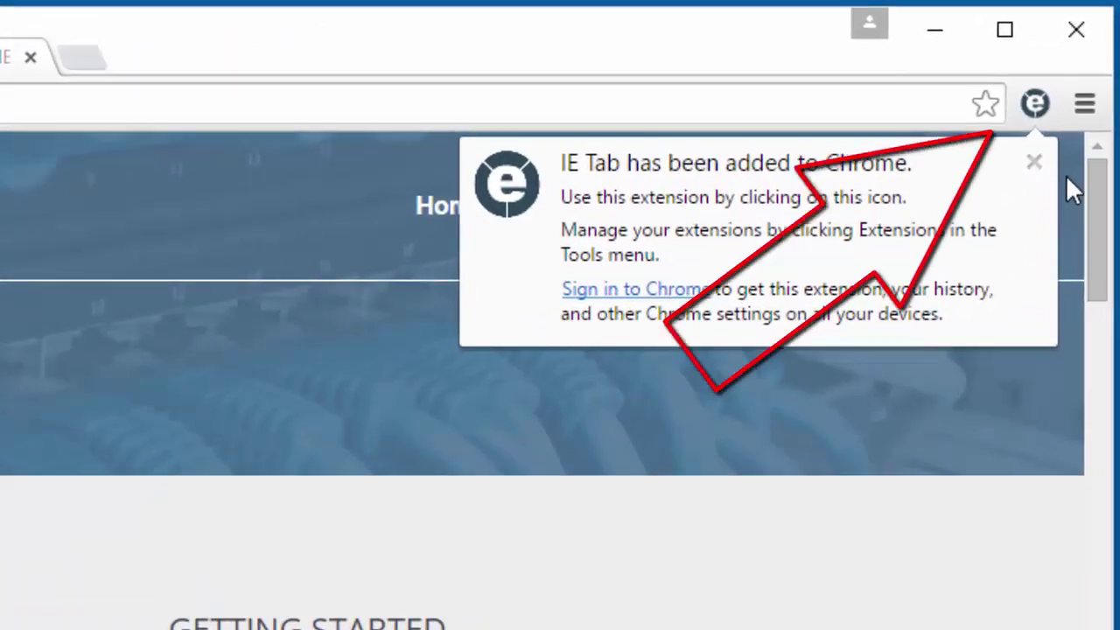
click(1033, 105)
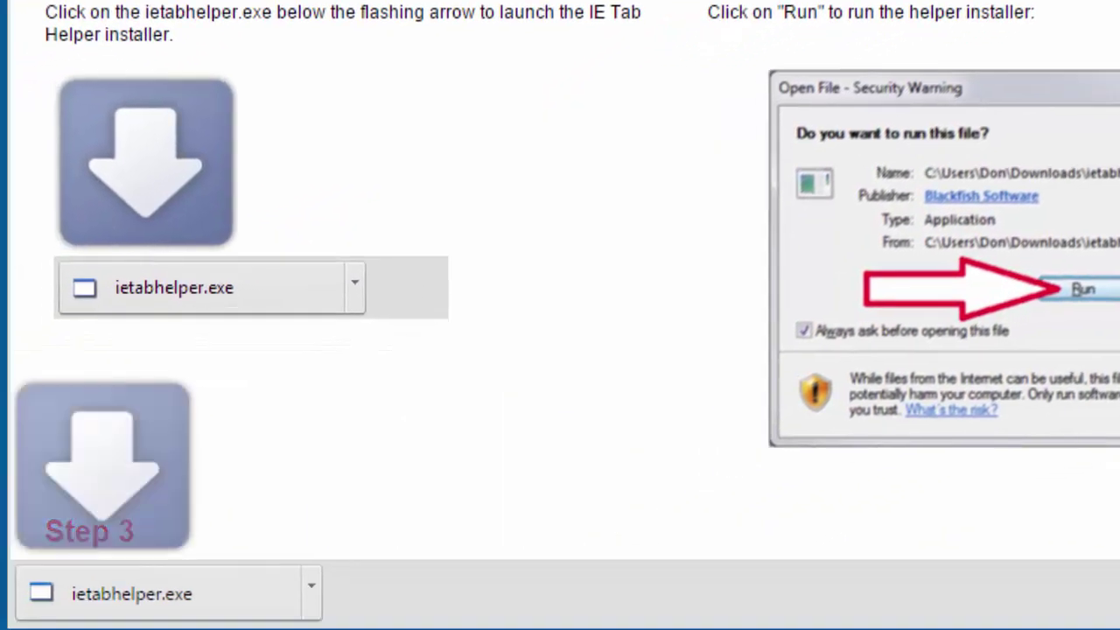
click(184, 592)
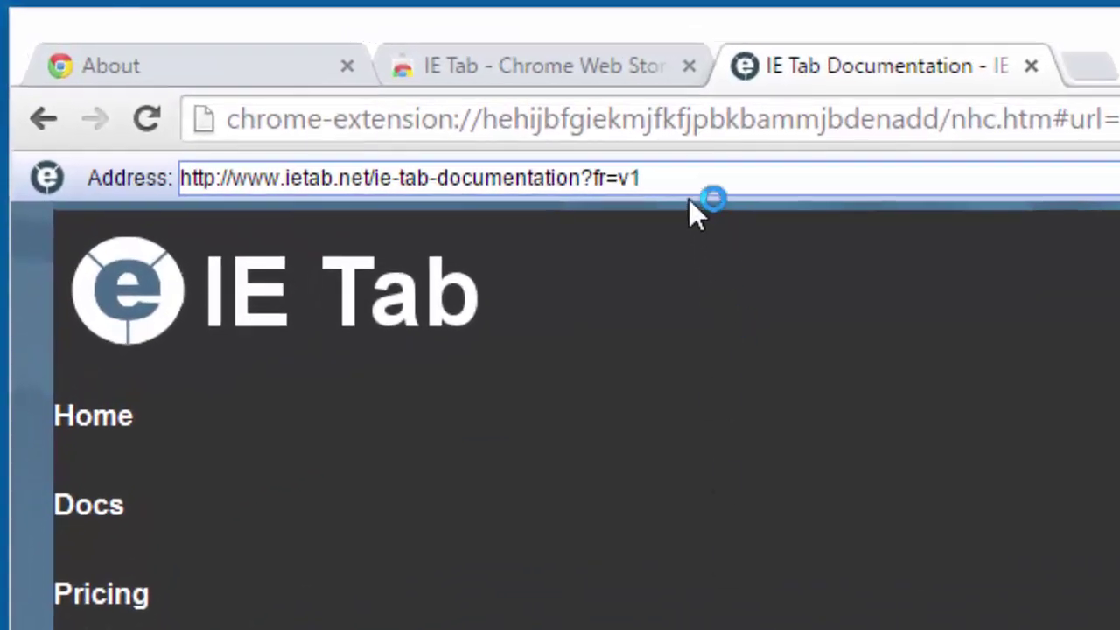
Step: Load java.com in the IE Tab address bar
click(695, 176)
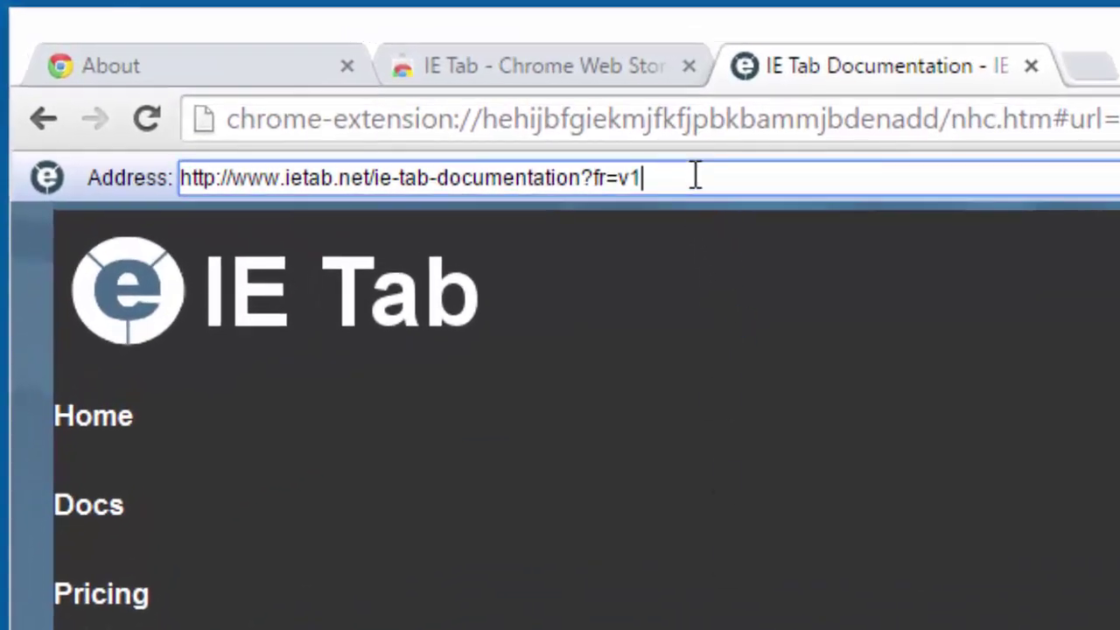
key(ctrl+a)
key(BackSpace)
text(ja)
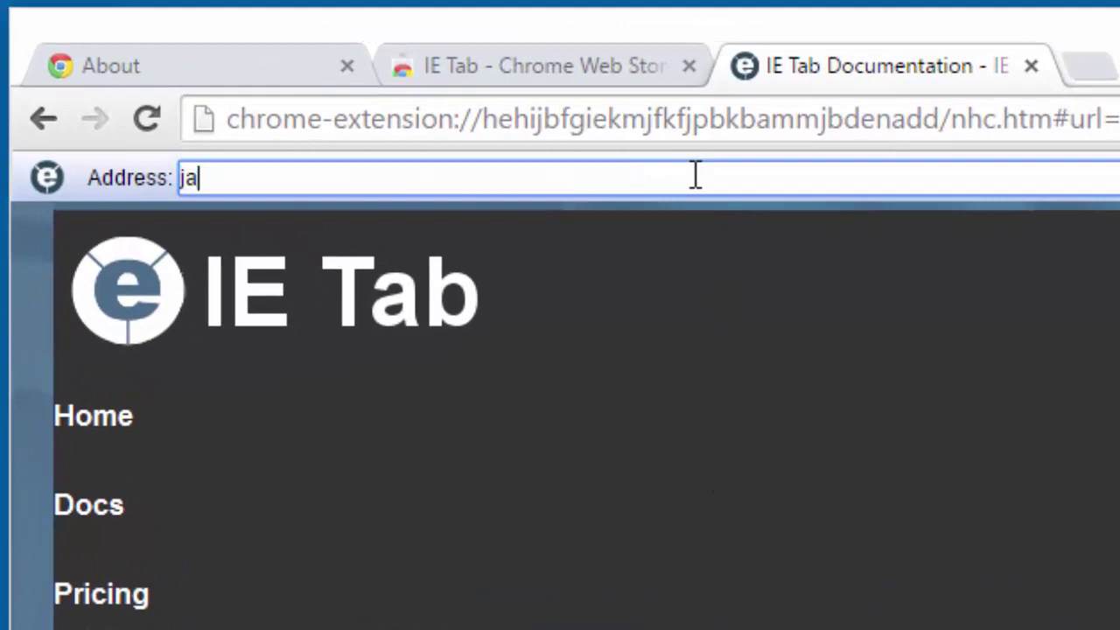
text(va.com)
key(Return)
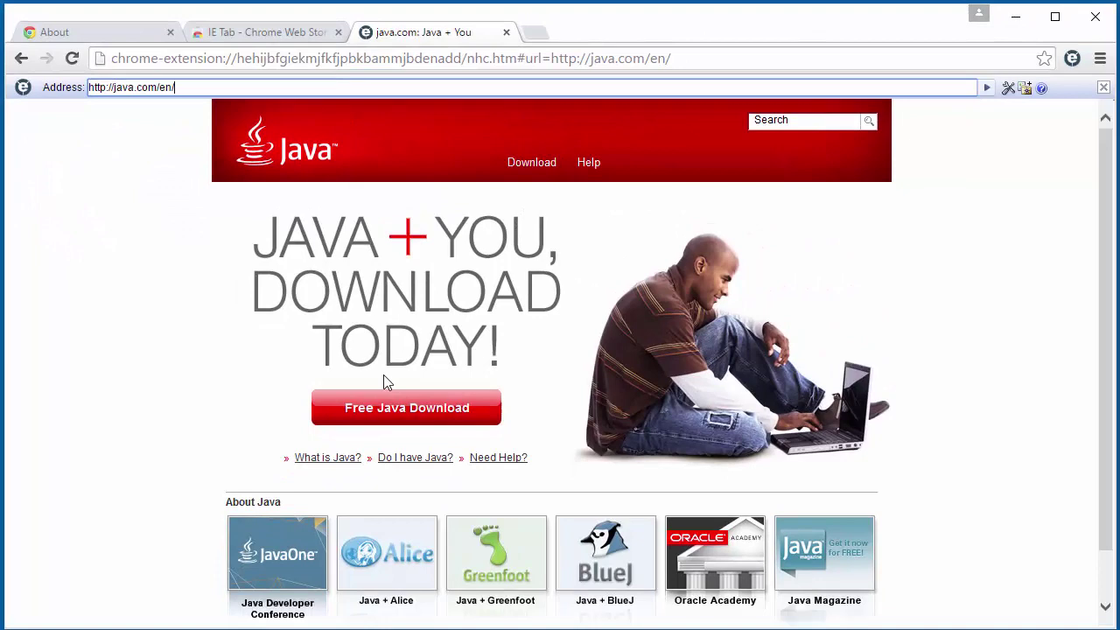
Step: Start java.com's Verify Java Version check and allow the Java Detection applet to run
click(415, 461)
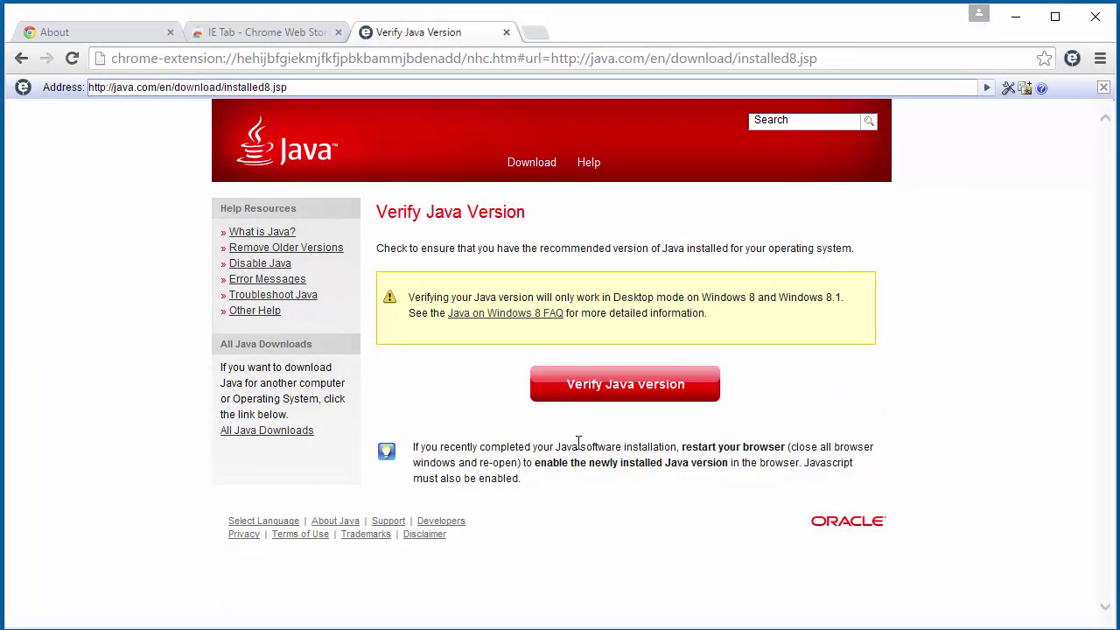
click(604, 395)
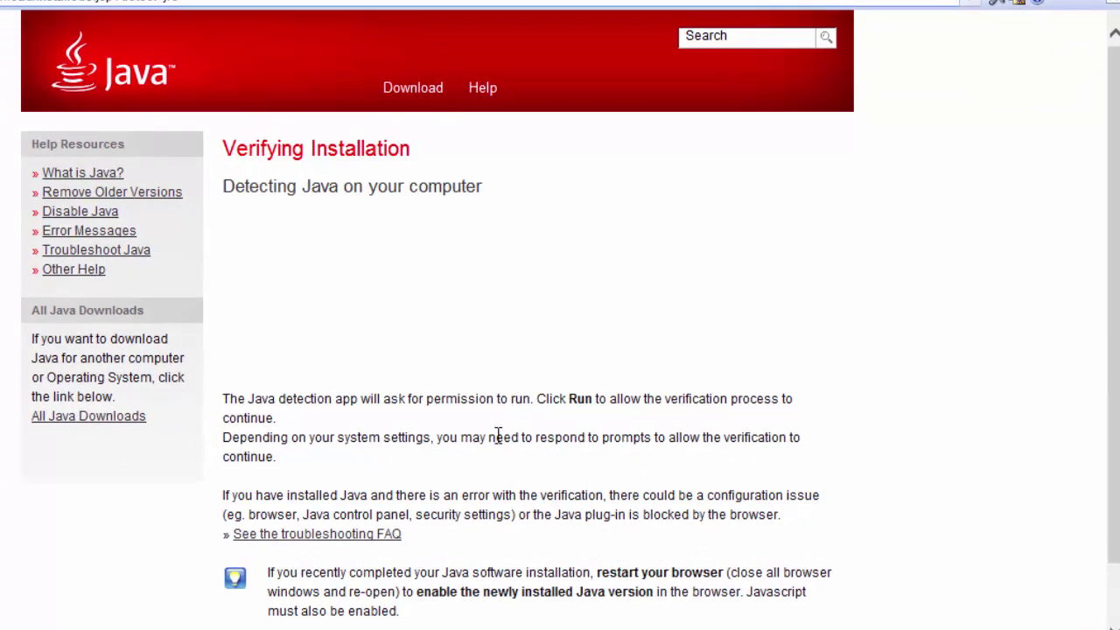
click(428, 503)
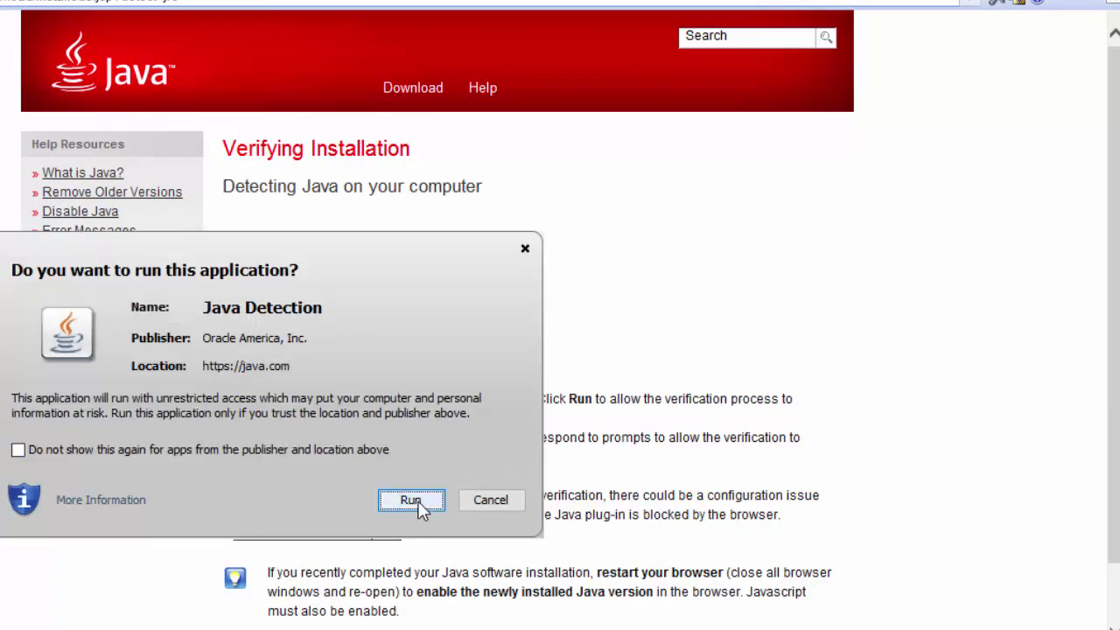